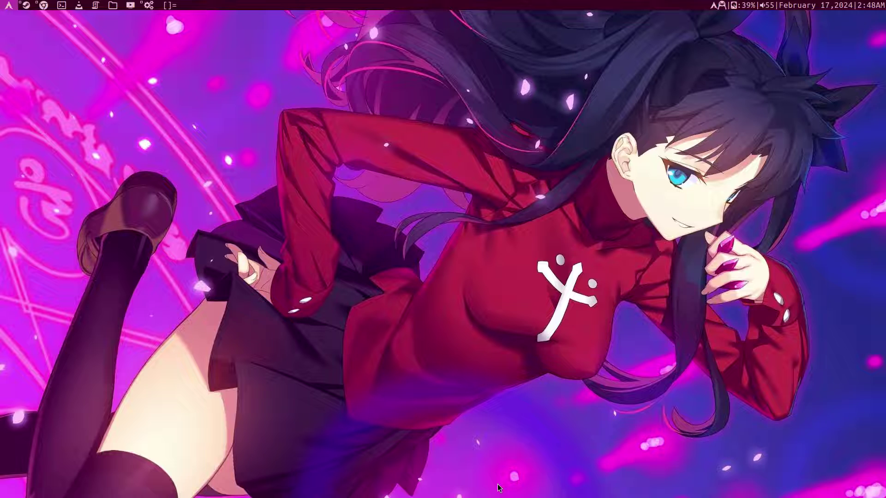
- Launch the st terminal with the Super+Enter shortcut
key("super+Return")
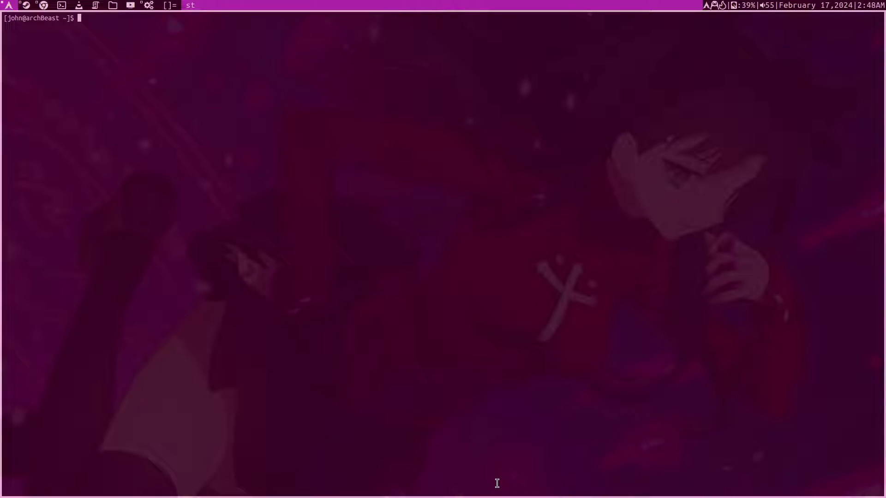
type("ls")
type(" /var")
type("/")
type("ca")
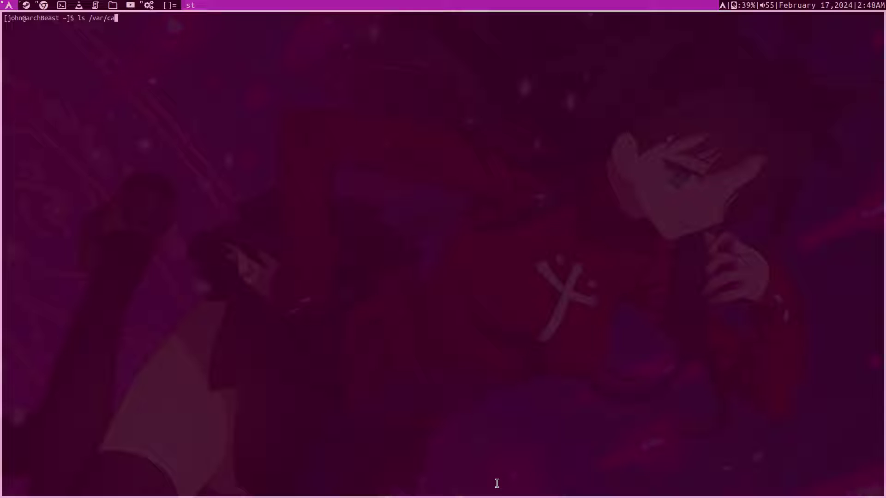
type("c")
key("Tab")
type("pac")
key("Tab")
type("p")
key("Tab")
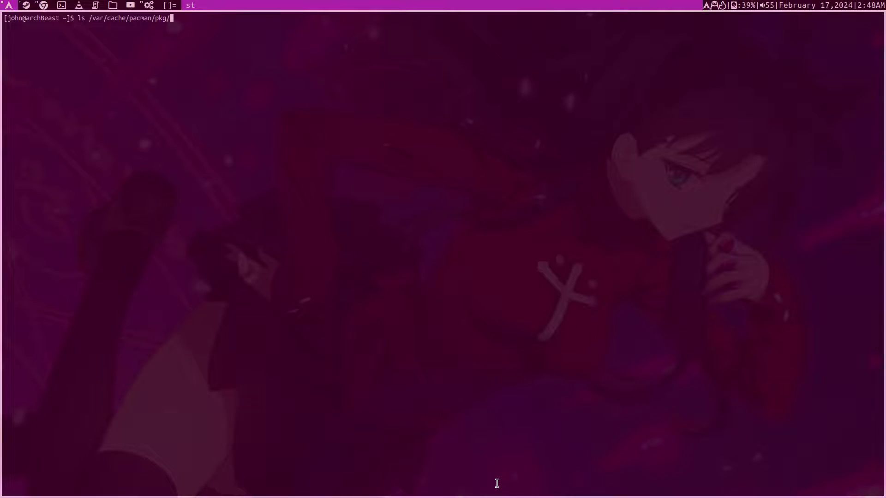
key("Return")
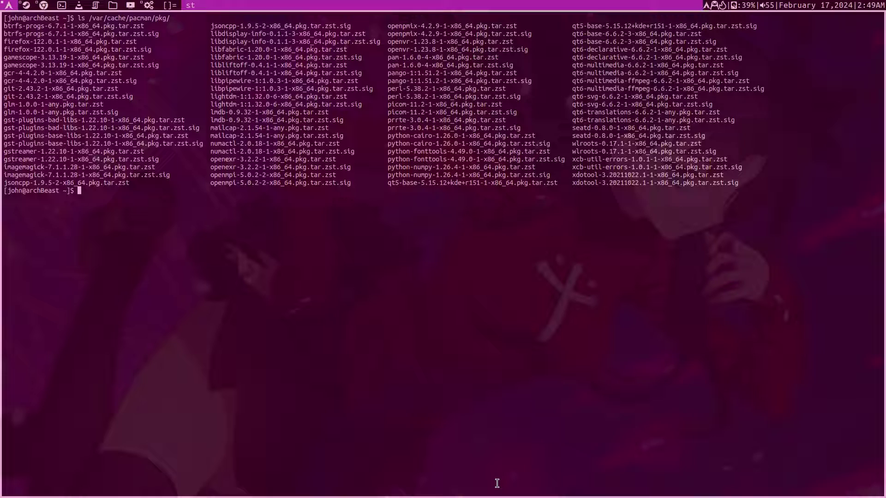
key("ctrl+l")
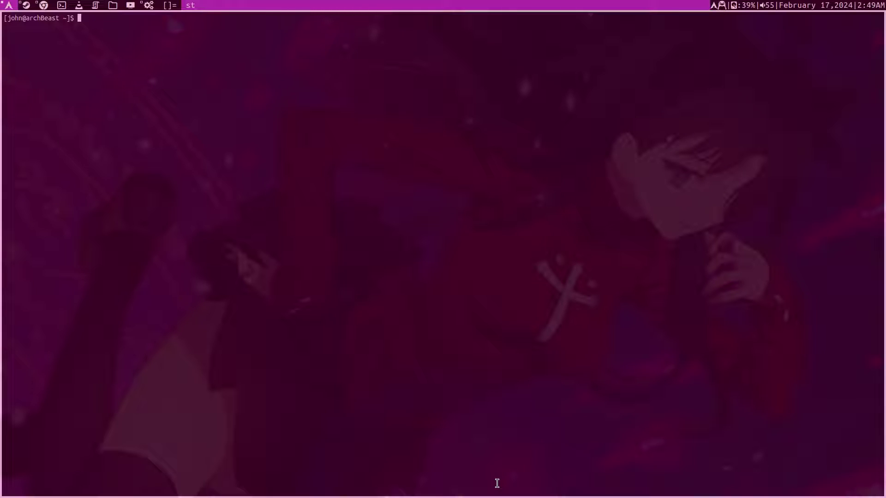
type("sudo p")
type("acman -Scc")
- Run sudo pacman -Scc with the password, confirm both removals, and verify /var/cache/pacman/pkg/ is empty
key("Return")
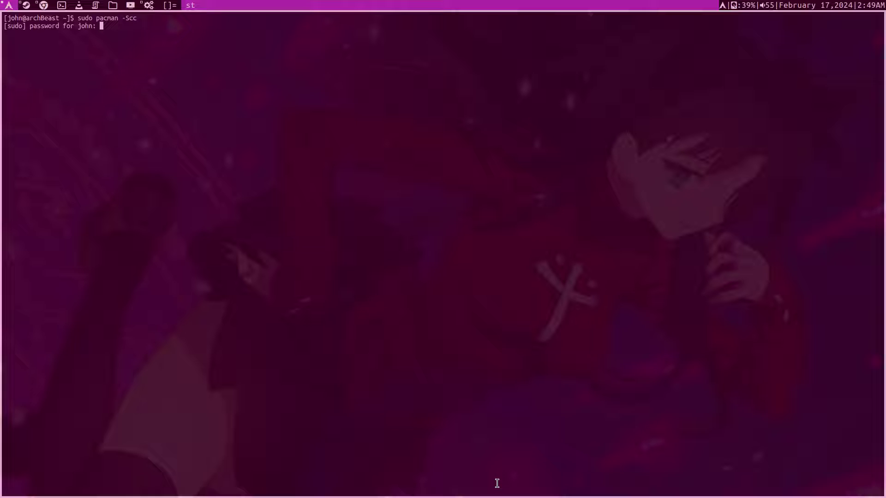
key("Return")
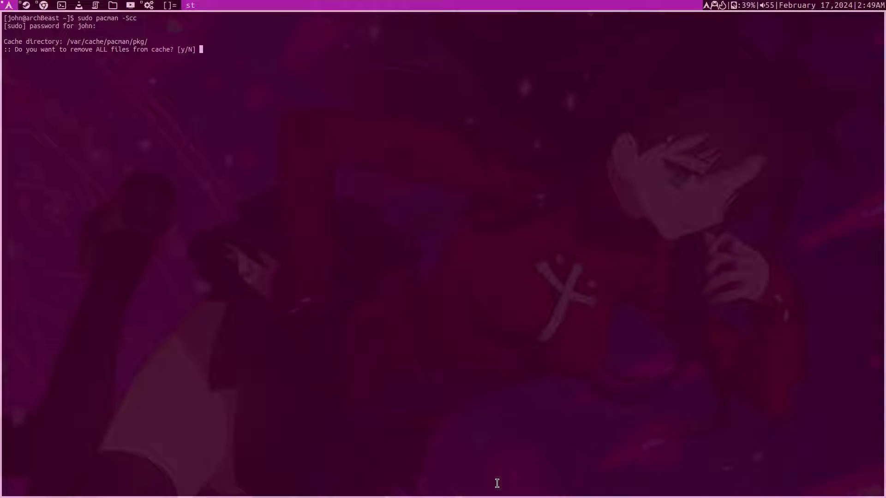
type("y")
key("Return")
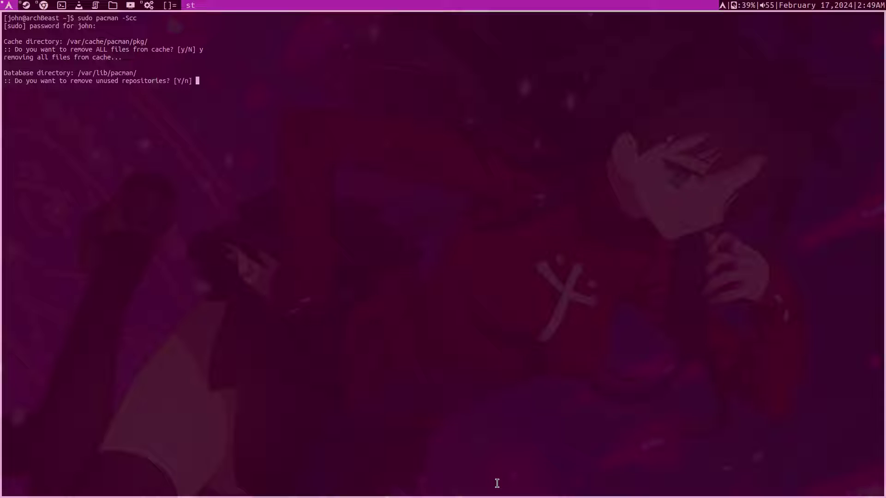
type("y")
key("Return")
type("ls /var/cache/pacman/pkg/")
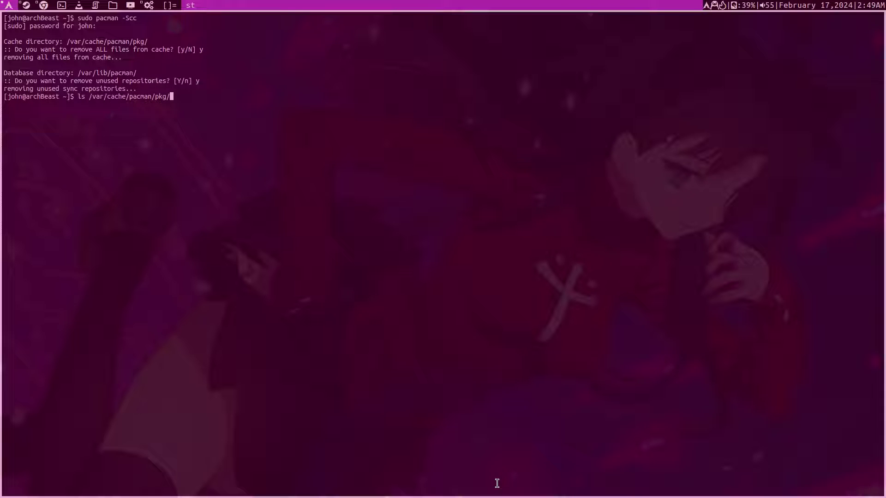
key("Return")
type("yay -Scc")
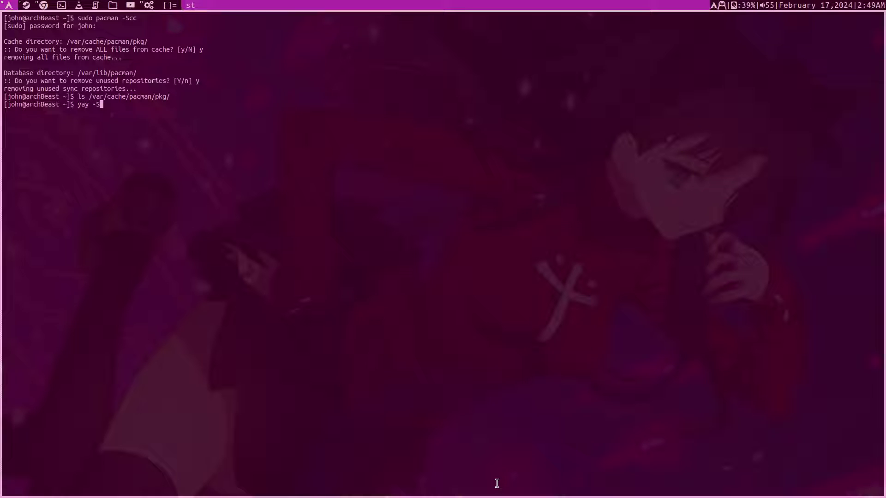
- Run yay -Scc, confirming removal of cache files, unused repositories and all AUR packages
key("BackSpace")
key("Return")
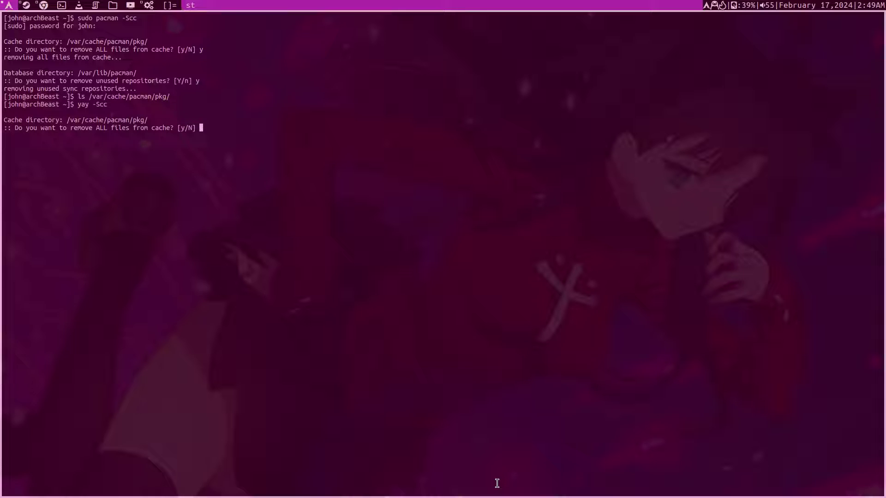
type("y")
key("Return")
type("y")
key("Return")
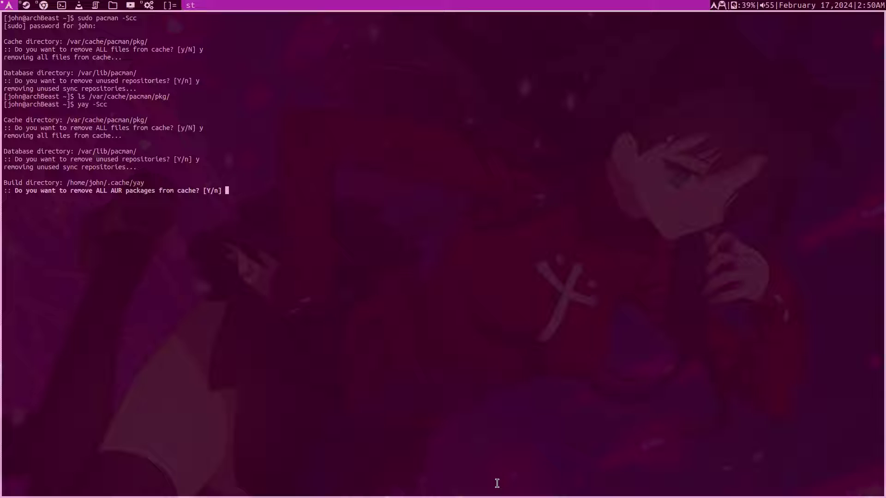
type("y")
key("Return")
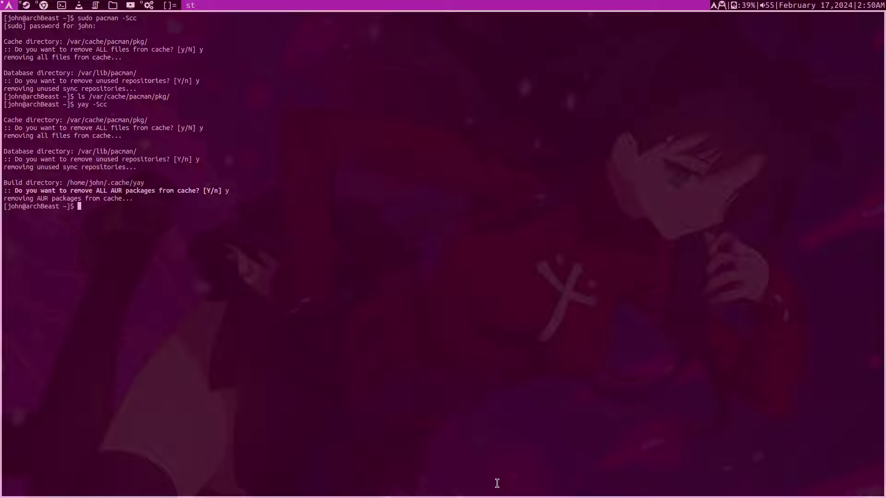
key("ctrl+l")
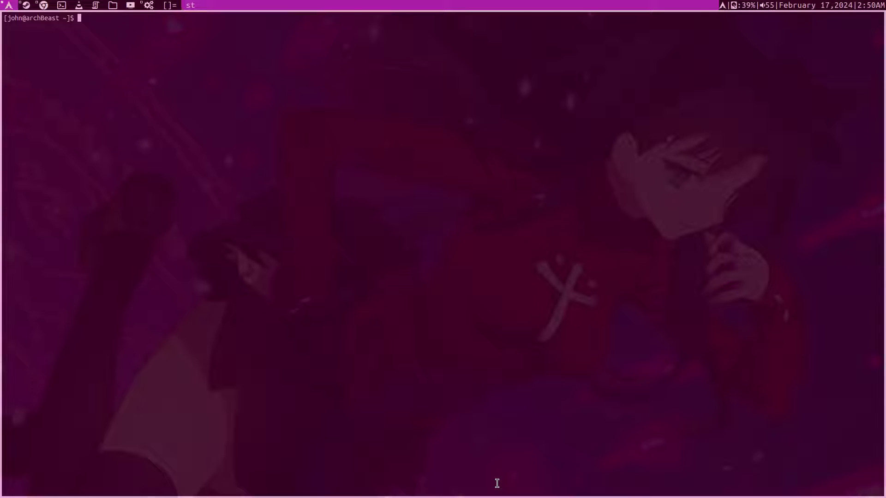